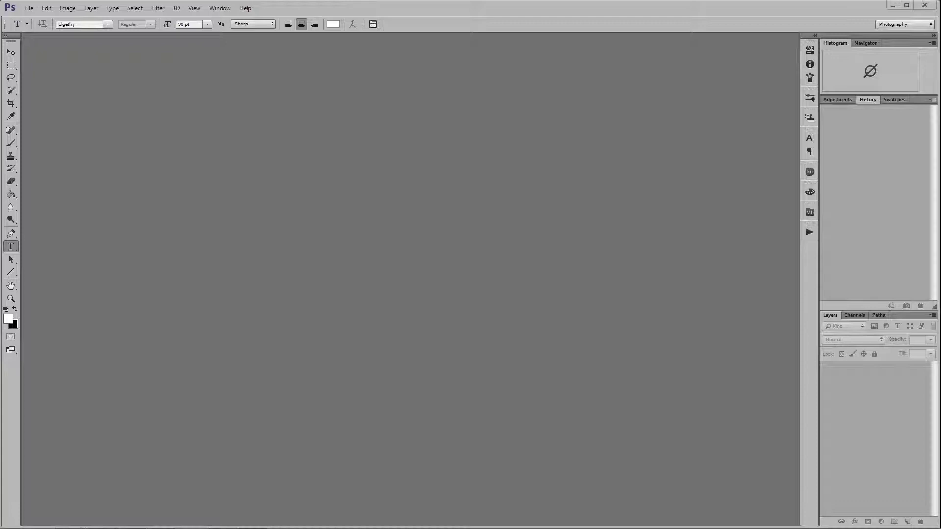
Step: Create a new 1200 × 600 pixel document at 72 pixels/inch in RGB color with a transparent background
click(34, 10)
mouse_move(30, 9)
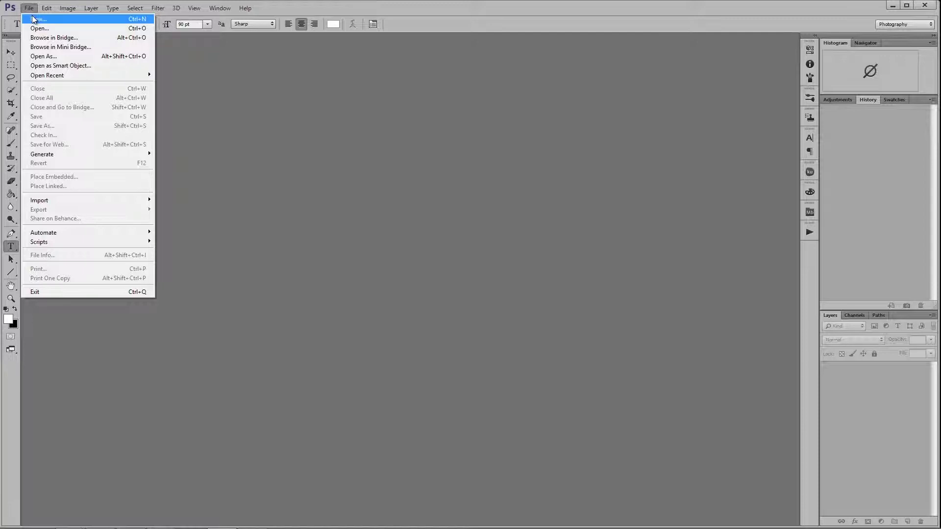
click(35, 20)
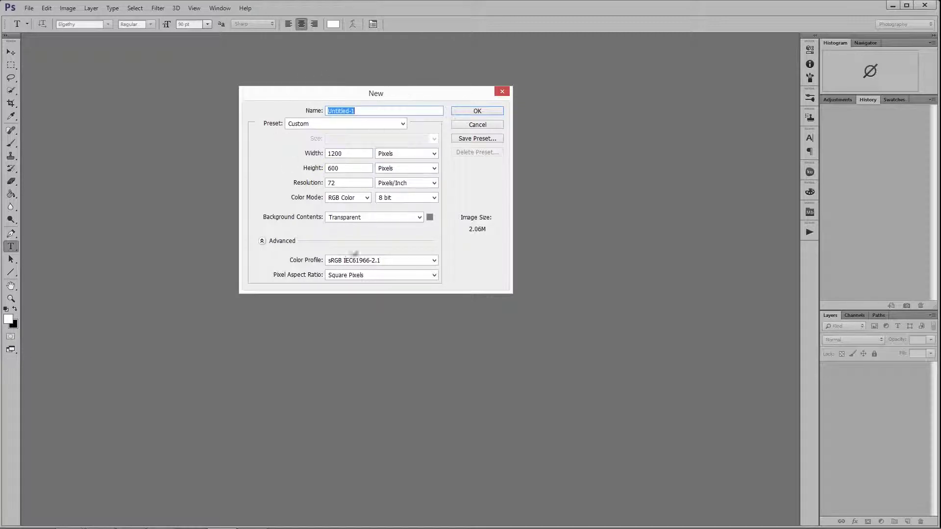
click(343, 218)
click(344, 221)
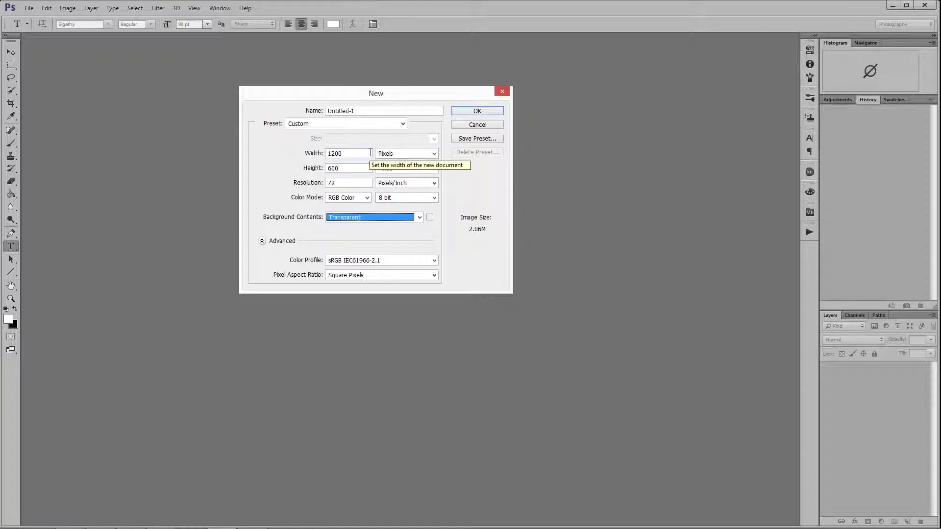
click(467, 112)
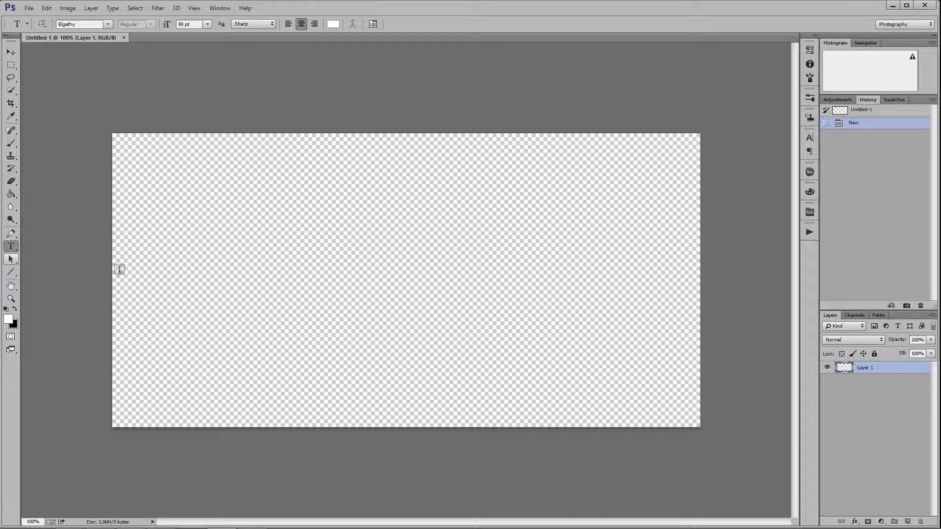
Step: Add the centered text "RC PORTRAIS.COM" in the middle of the canvas, in 90 pt Elgethy
click(396, 267)
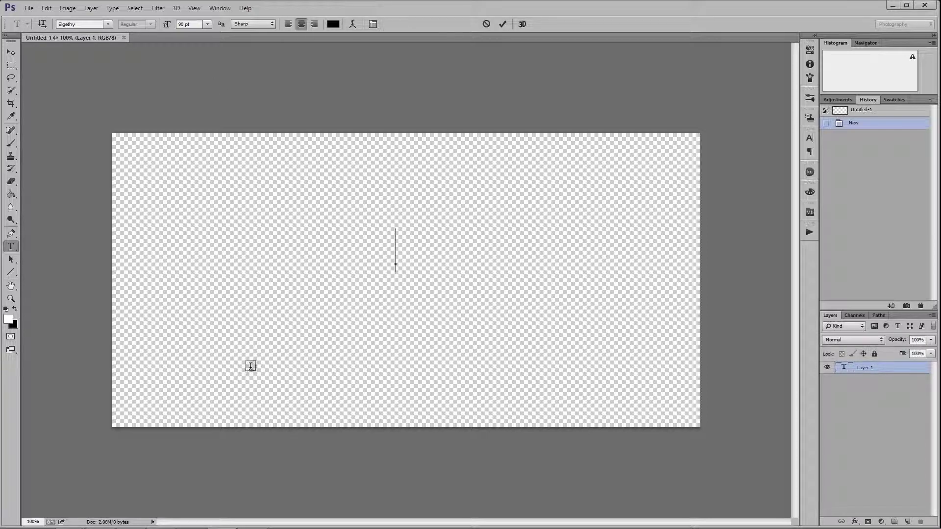
text(RC )
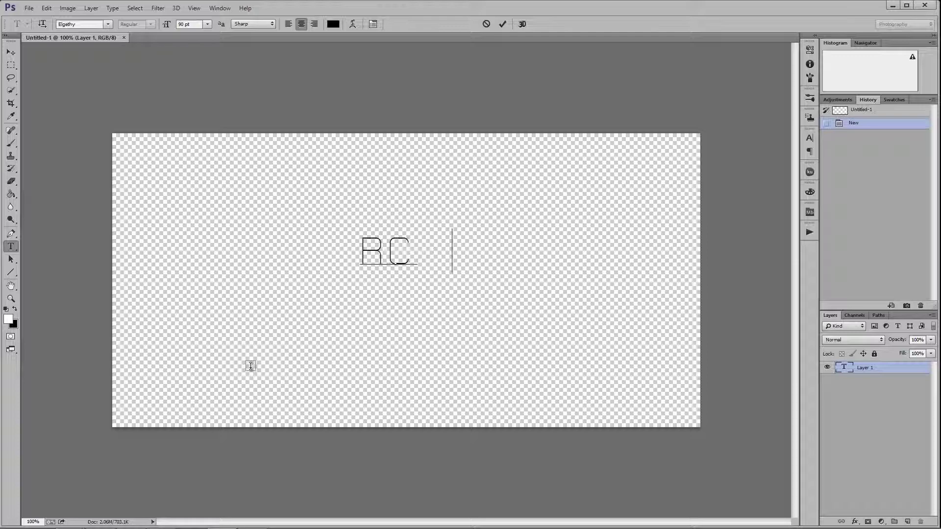
text(PORTA)
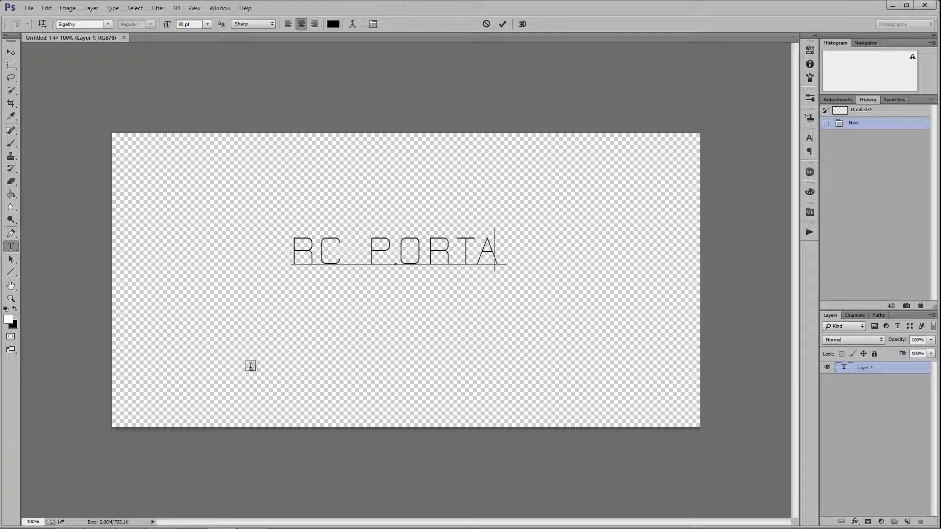
key(BackSpace)
text(RA)
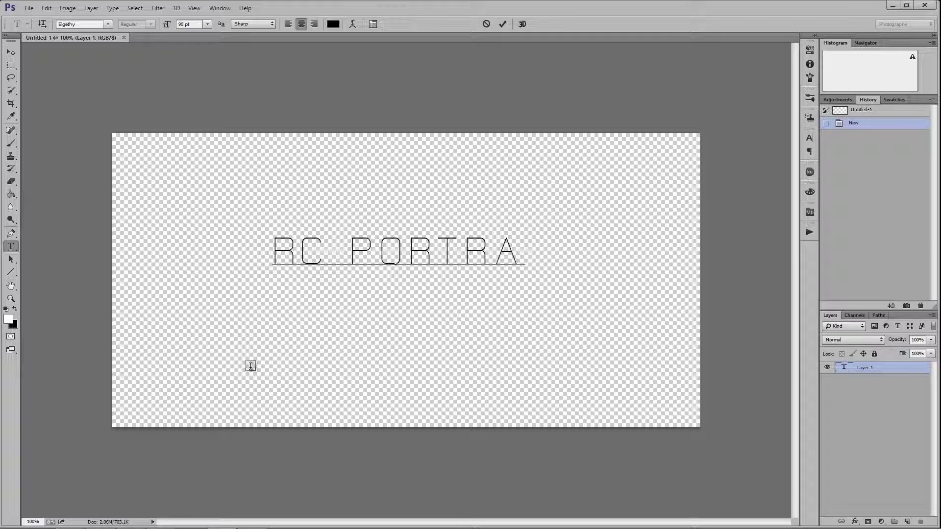
text(IS.)
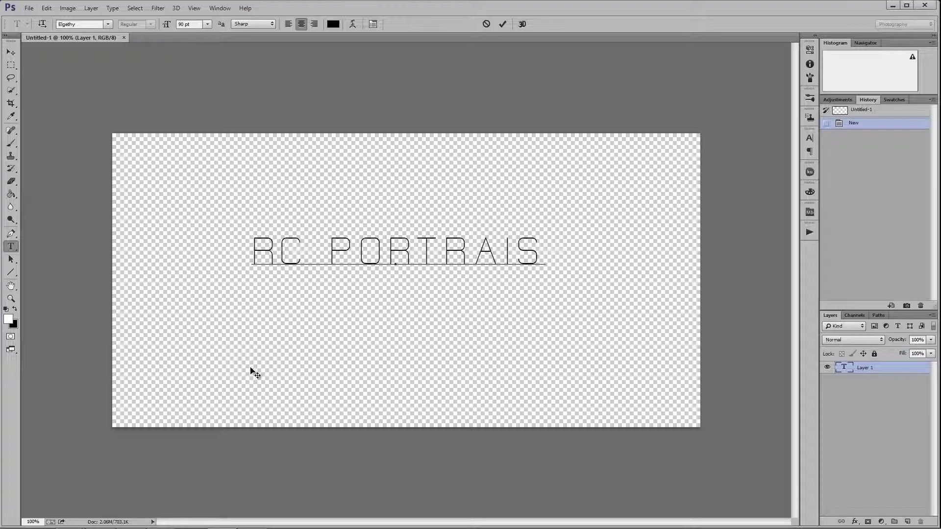
text(COM)
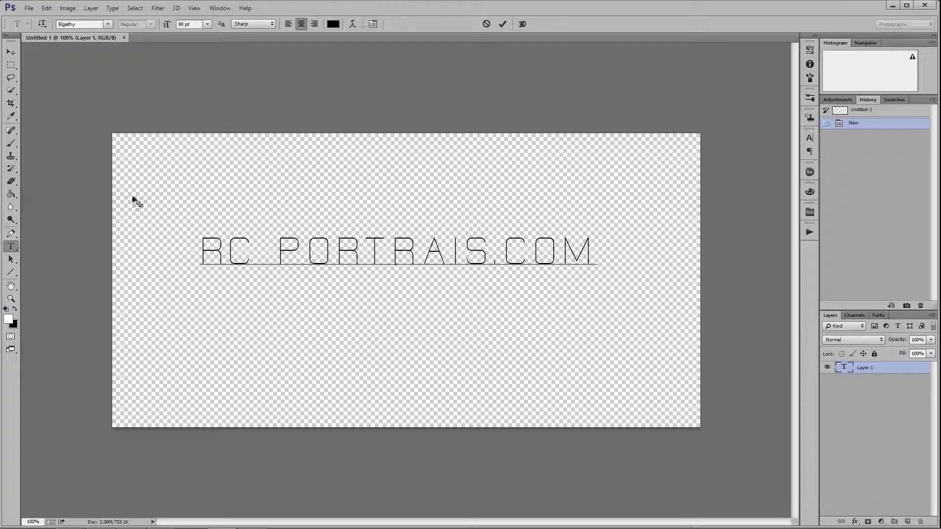
Step: Make a square rectangular marquee selection of about 5.5 × 5.5 cm around the letters "RC" and add a new layer
click(11, 65)
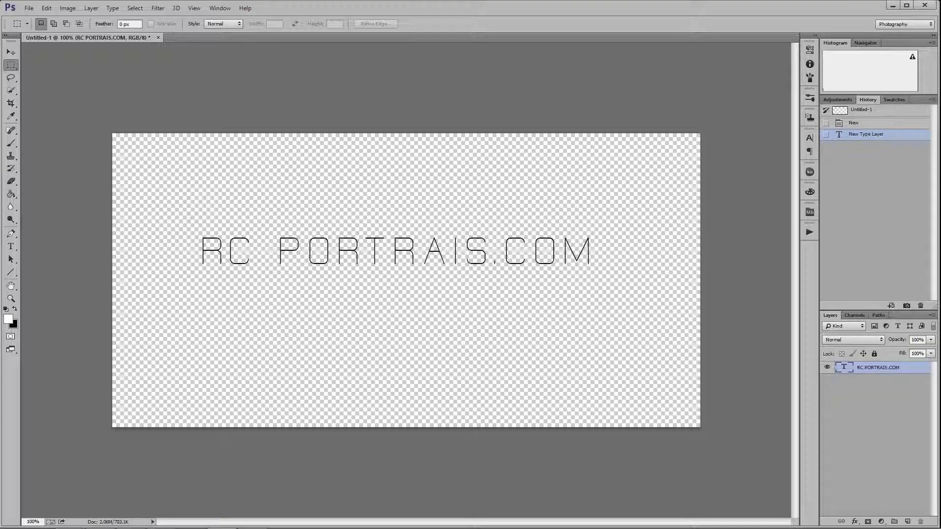
click(12, 70)
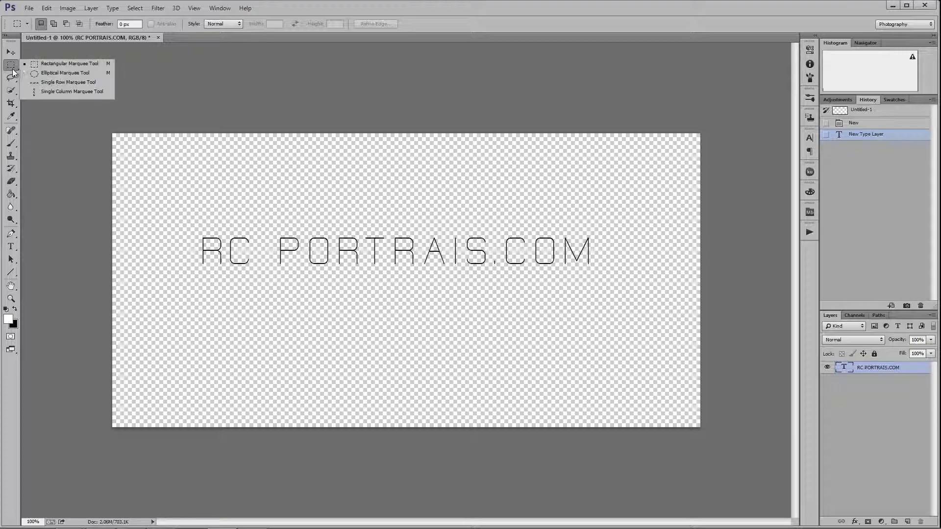
click(39, 66)
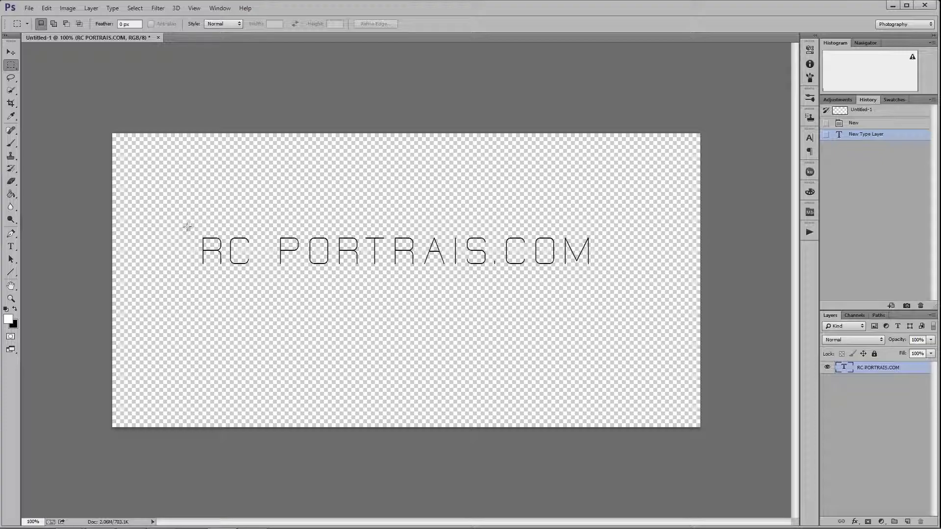
drag(188, 226, 264, 296)
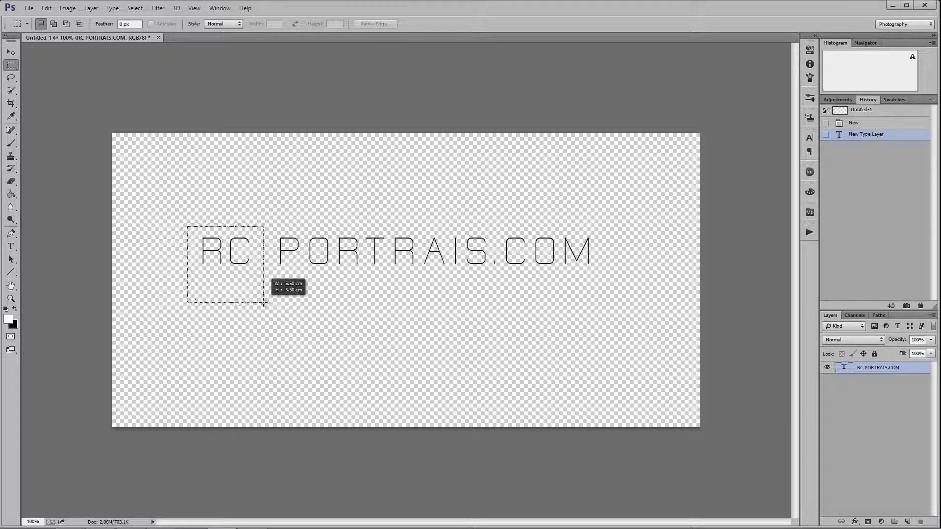
drag(263, 302, 264, 302)
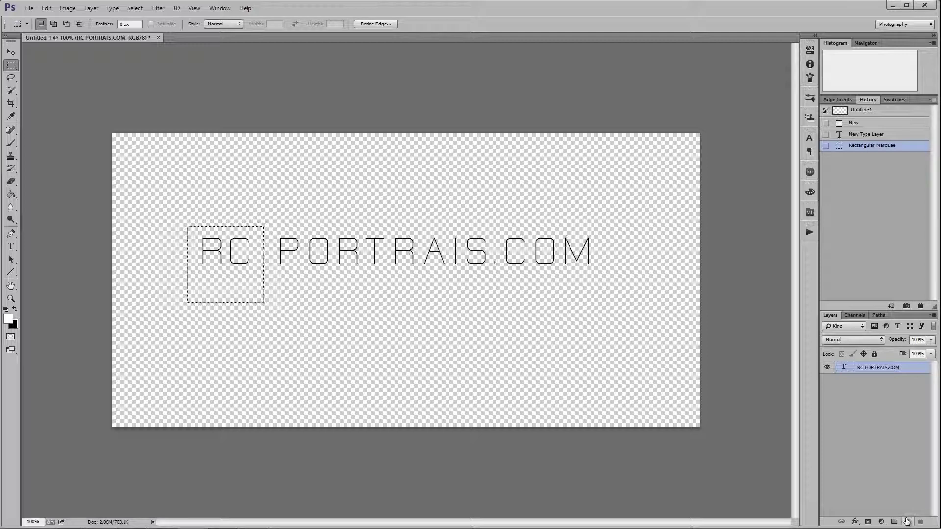
click(907, 522)
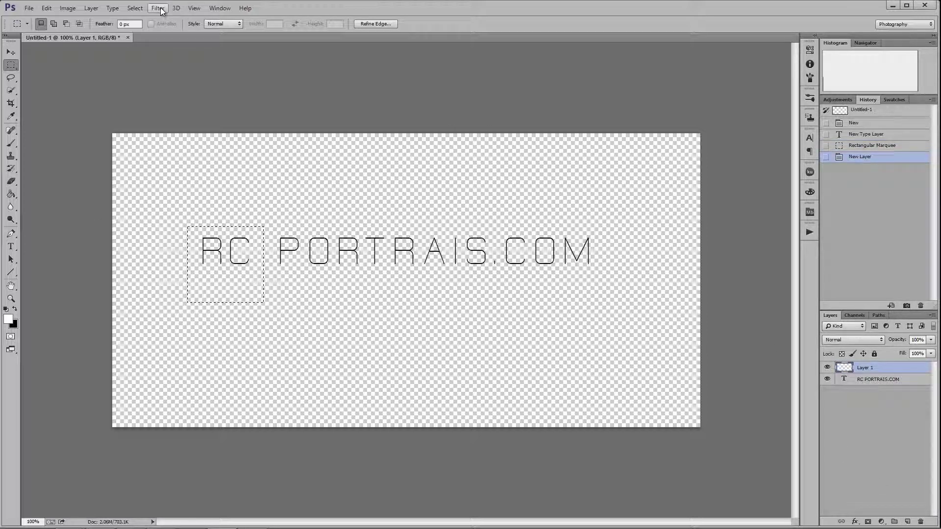
click(158, 9)
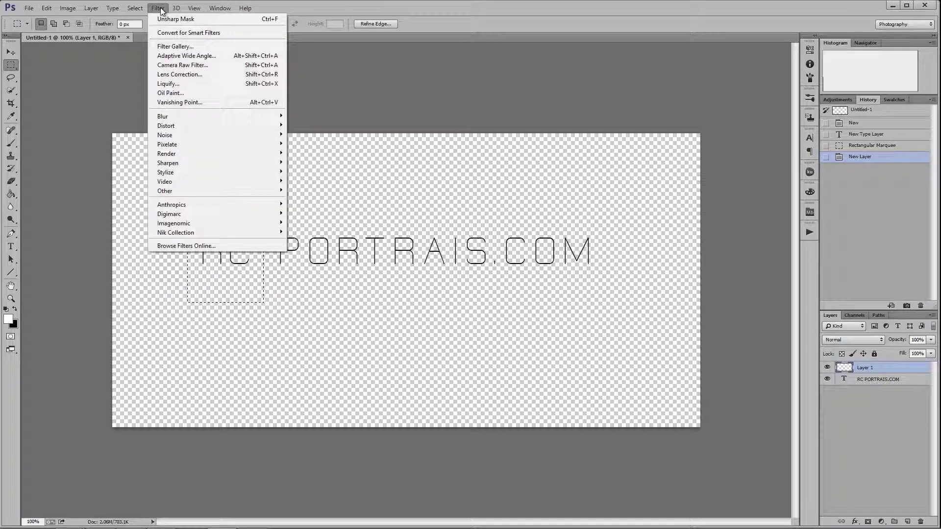
click(160, 9)
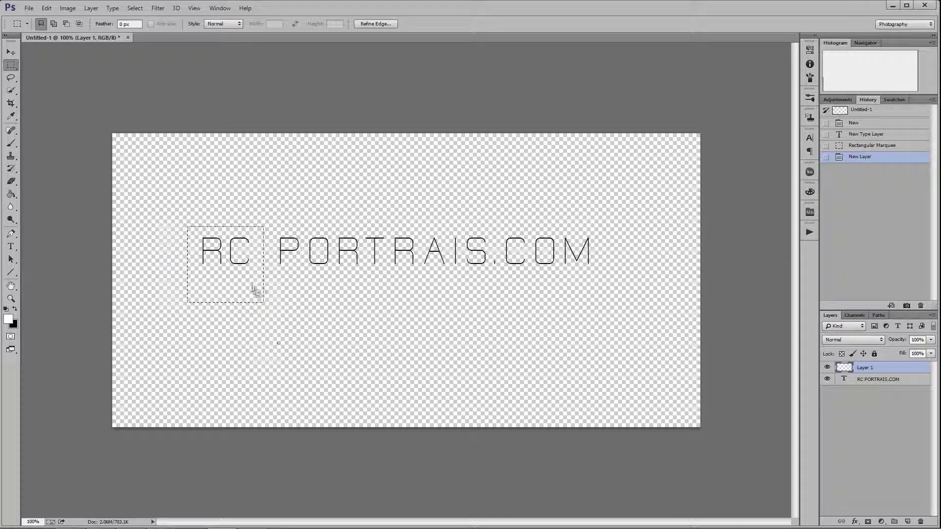
click(158, 8)
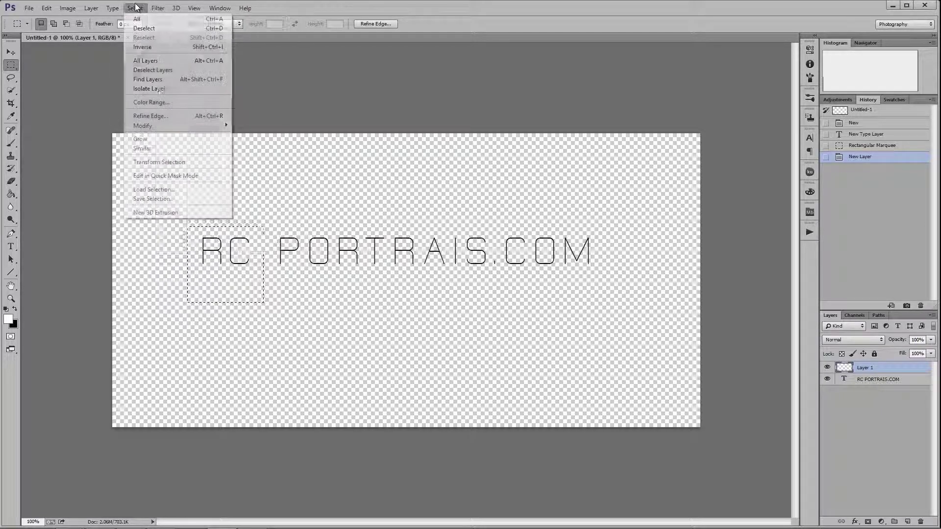
click(135, 8)
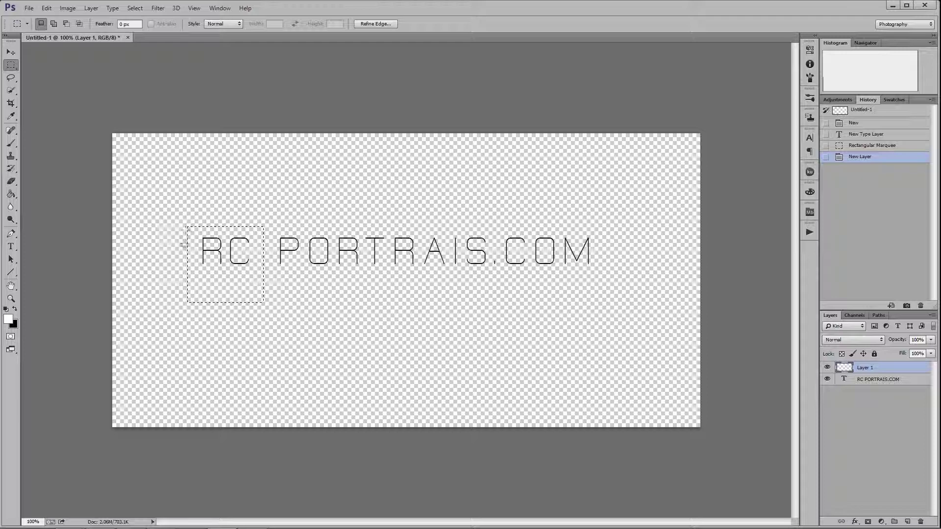
click(134, 9)
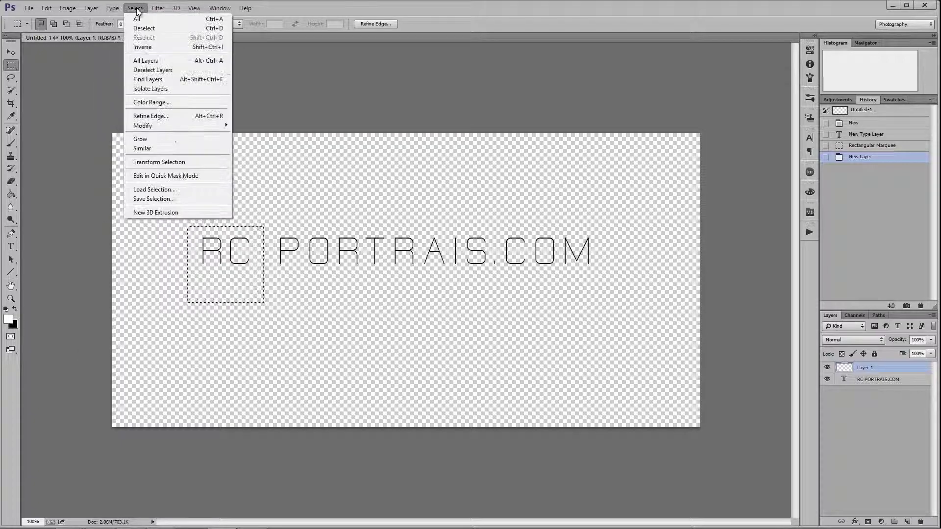
click(135, 10)
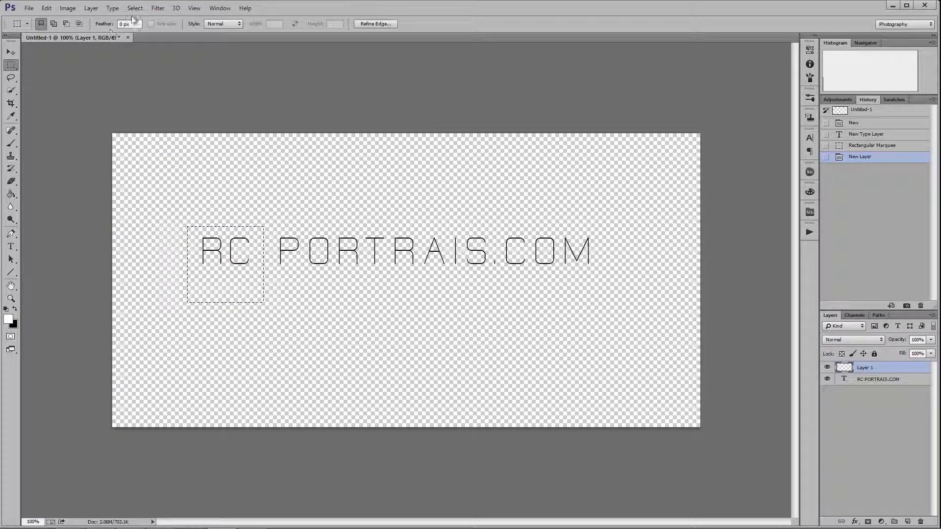
Step: Smooth the corners of the square selection with a 5 pixel sample radius and fill it with the black background color
click(158, 9)
mouse_move(135, 9)
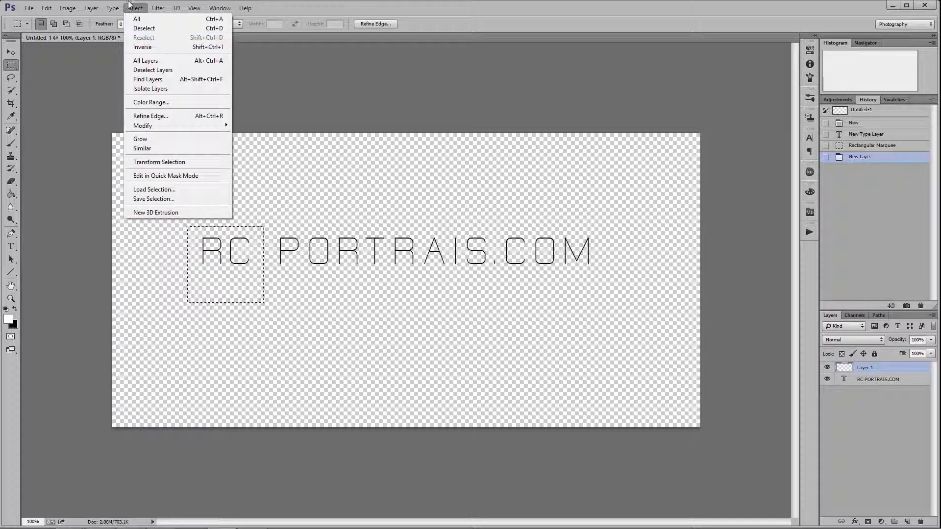
mouse_move(167, 123)
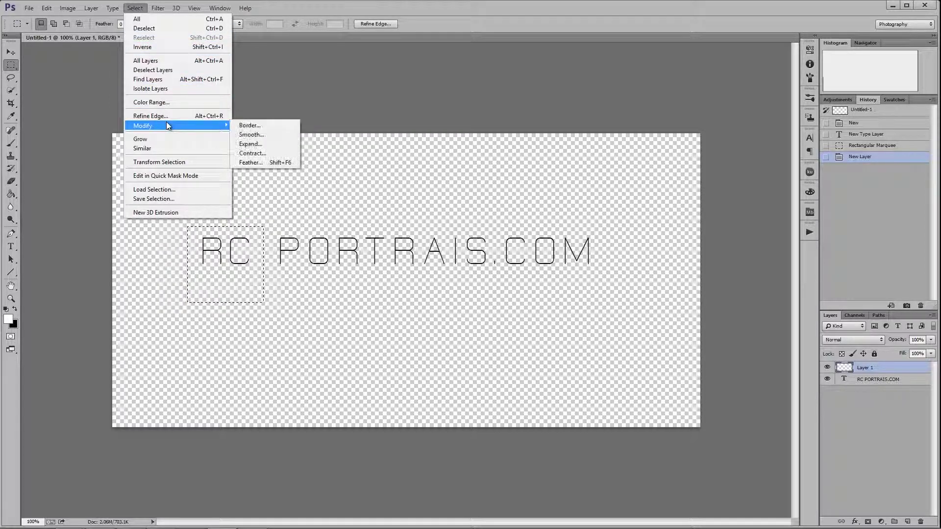
click(258, 164)
click(249, 136)
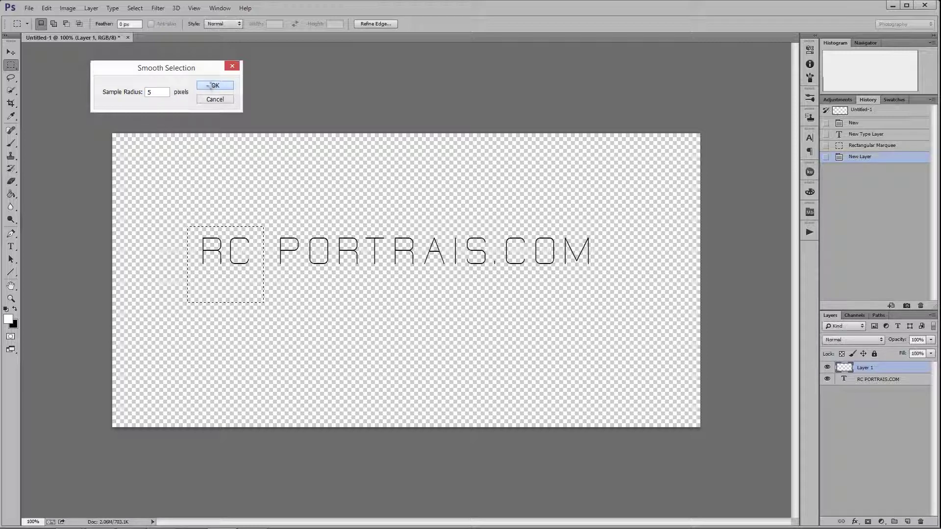
click(214, 86)
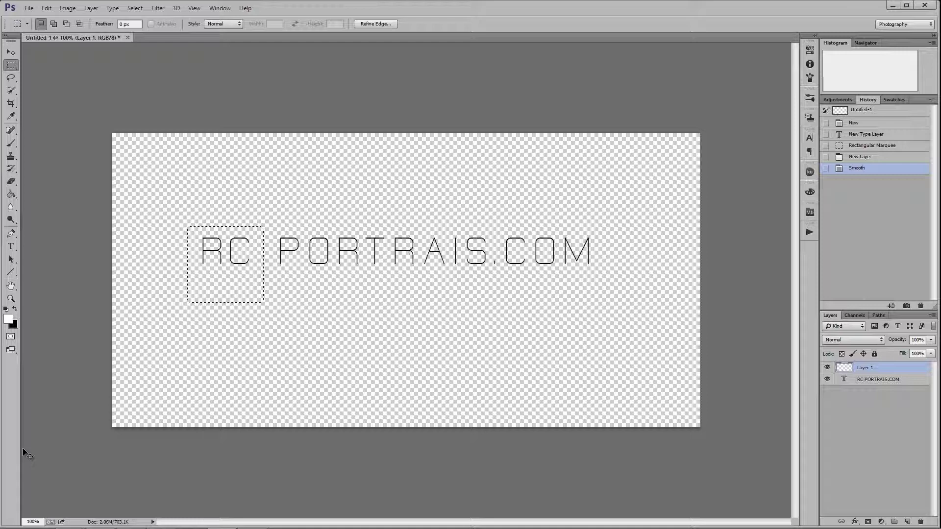
key(ctrl+BackSpace)
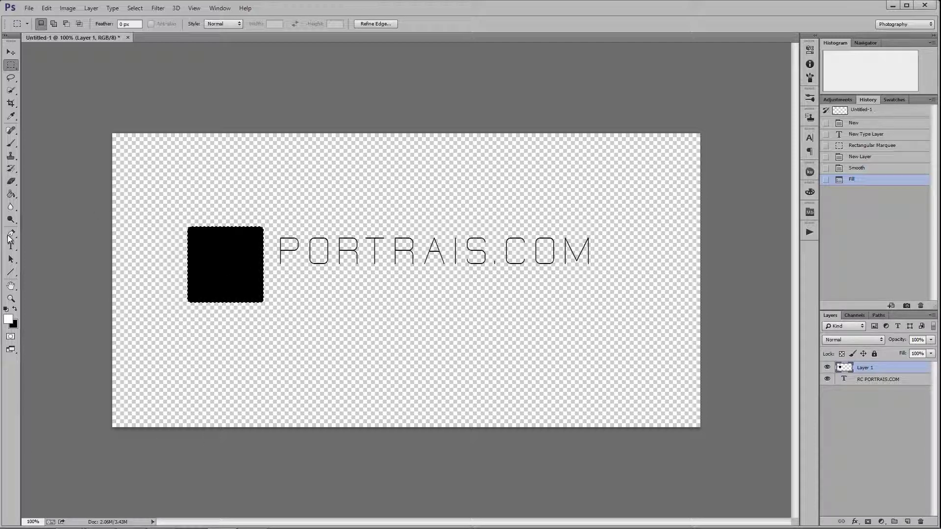
Step: Change the color of the letters "RC" in the text layer to white
click(11, 246)
click(270, 245)
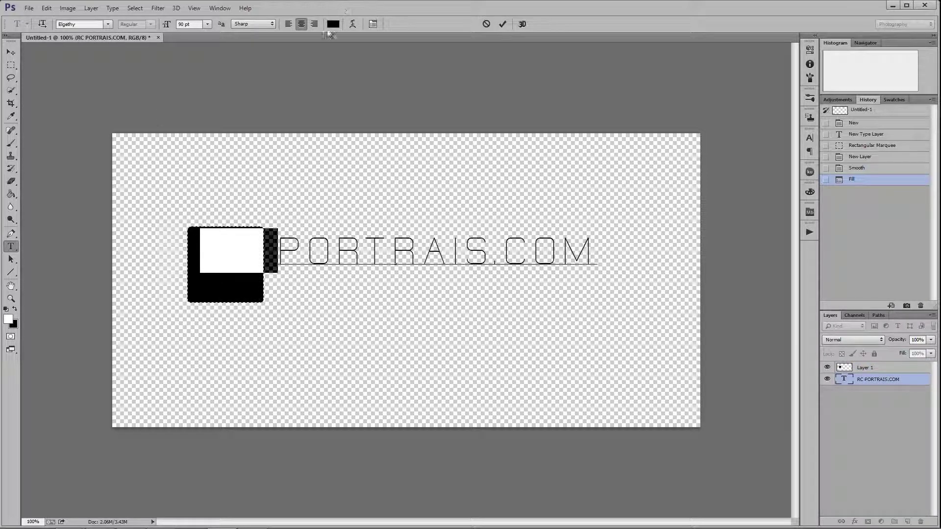
key(Escape)
key(shift+Home)
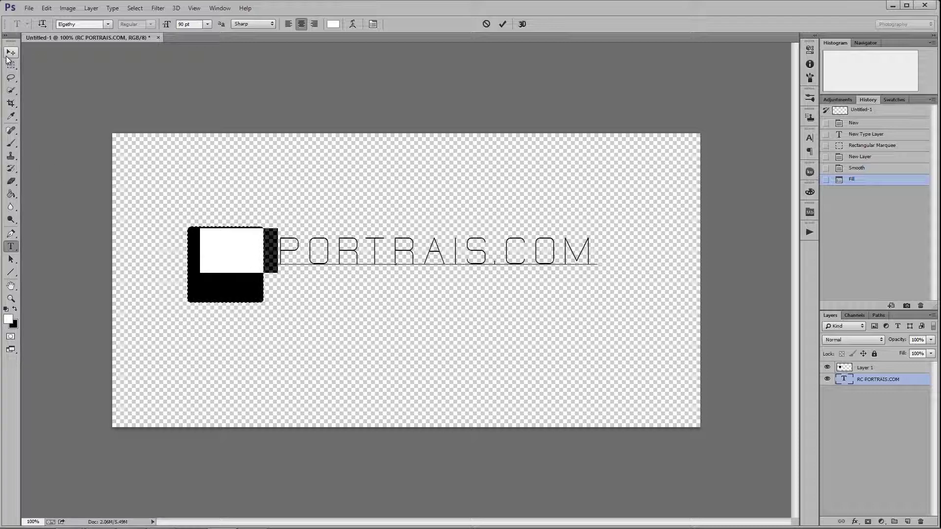
Step: Commit the text edit and move the text layer above the black square's layer
click(867, 367)
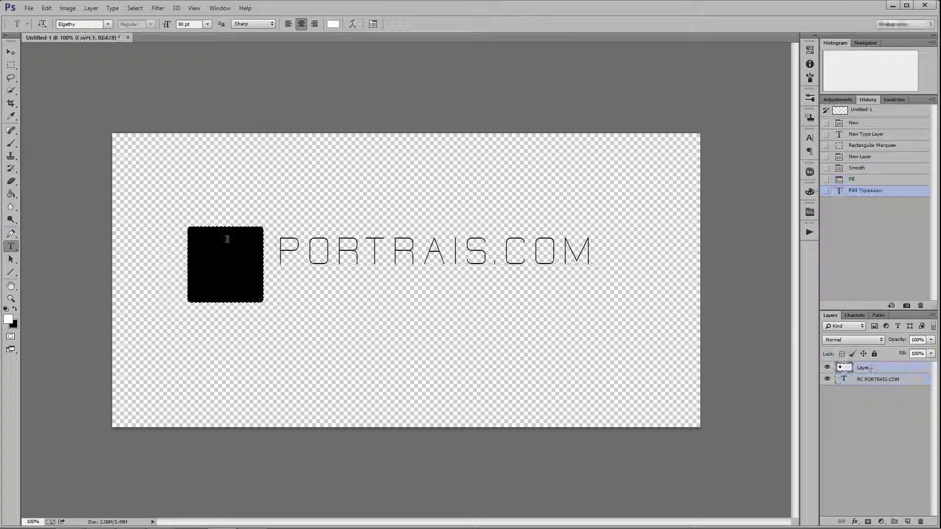
click(876, 379)
drag(874, 374, 875, 365)
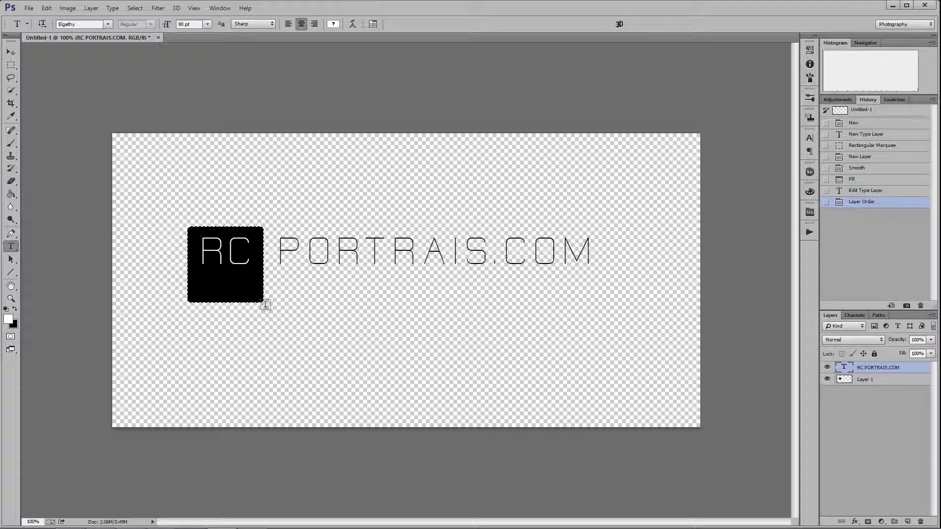
Step: Move the black square on Layer 1 slightly upward to center it behind the letters "RC"
click(11, 51)
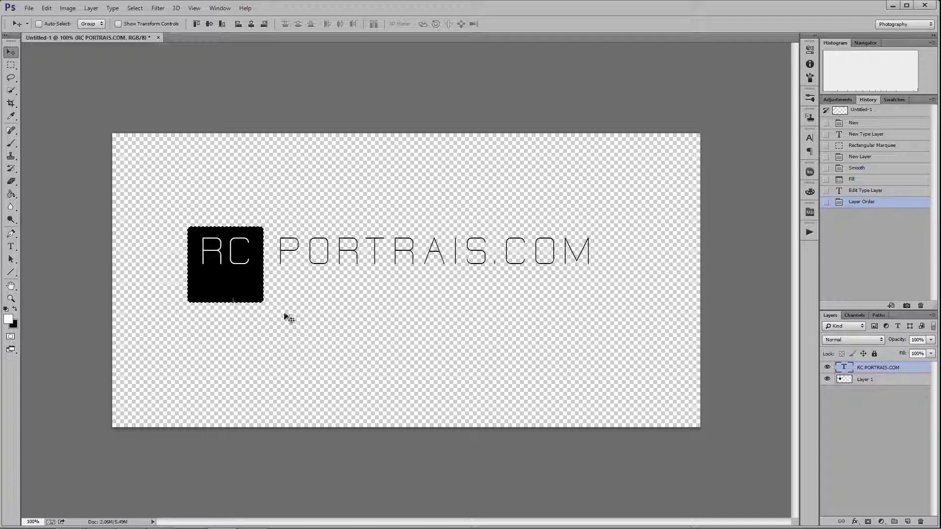
click(848, 378)
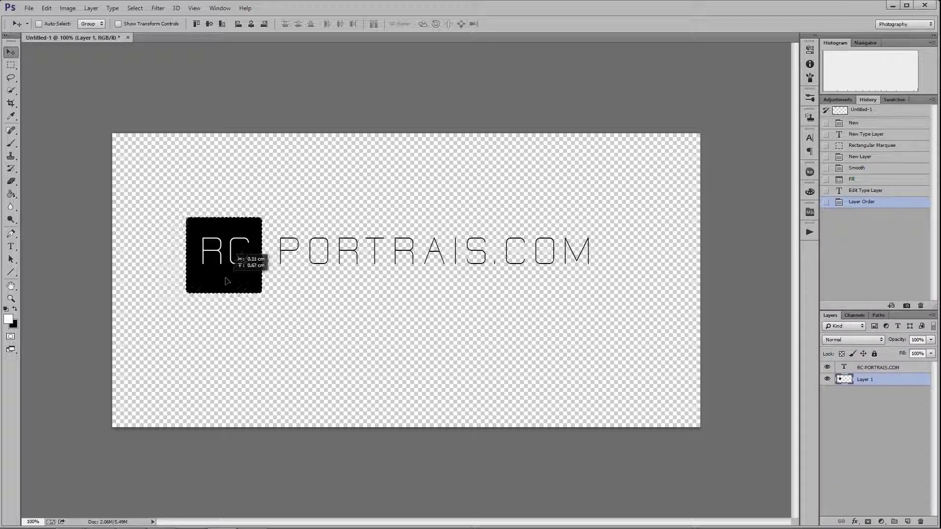
drag(228, 282, 226, 280)
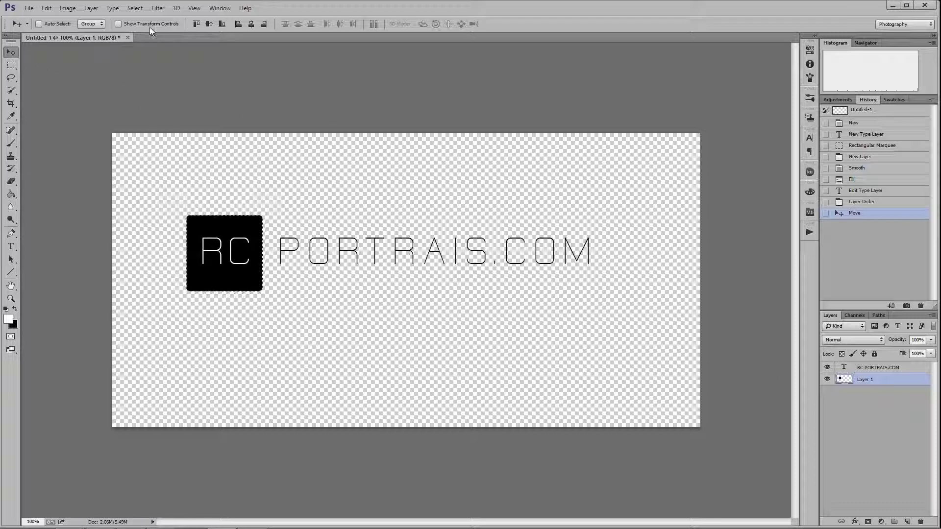
Step: Merge all visible layers so the RC PORTRAIS.COM text and the black square share one layer
click(88, 8)
mouse_move(68, 9)
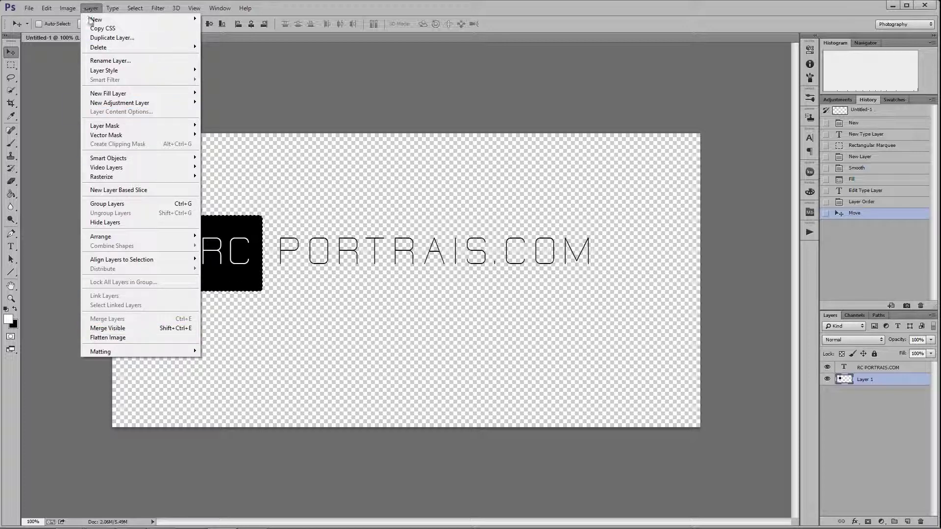
click(130, 328)
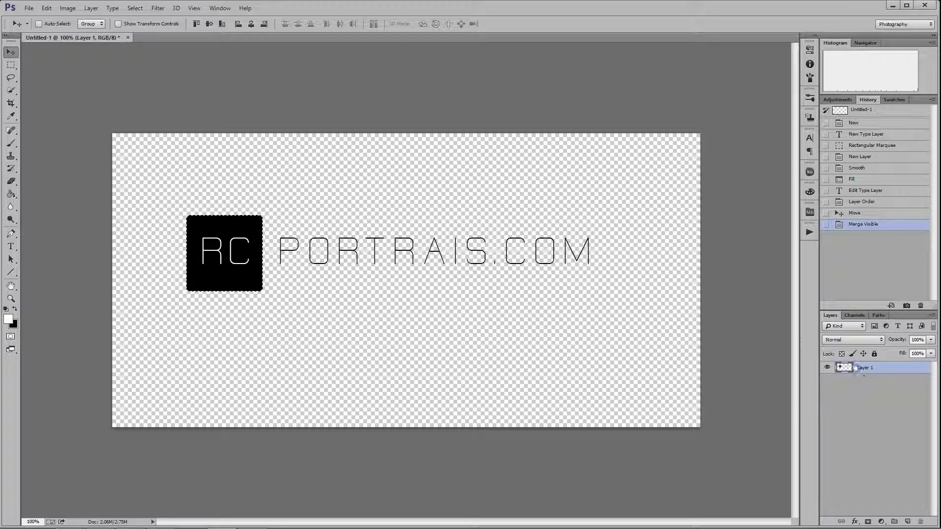
Step: Crop the canvas tightly around the logo, leaving a narrow transparent margin on all four sides
click(11, 105)
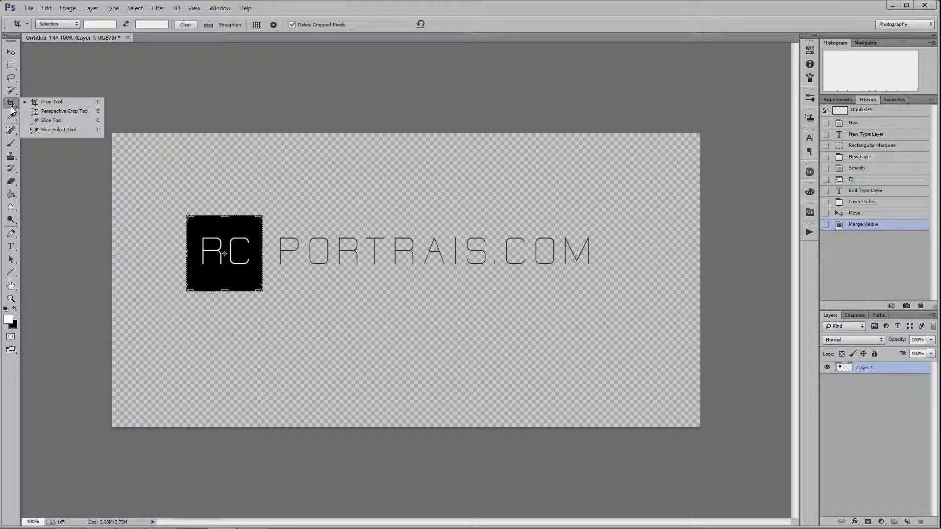
click(352, 9)
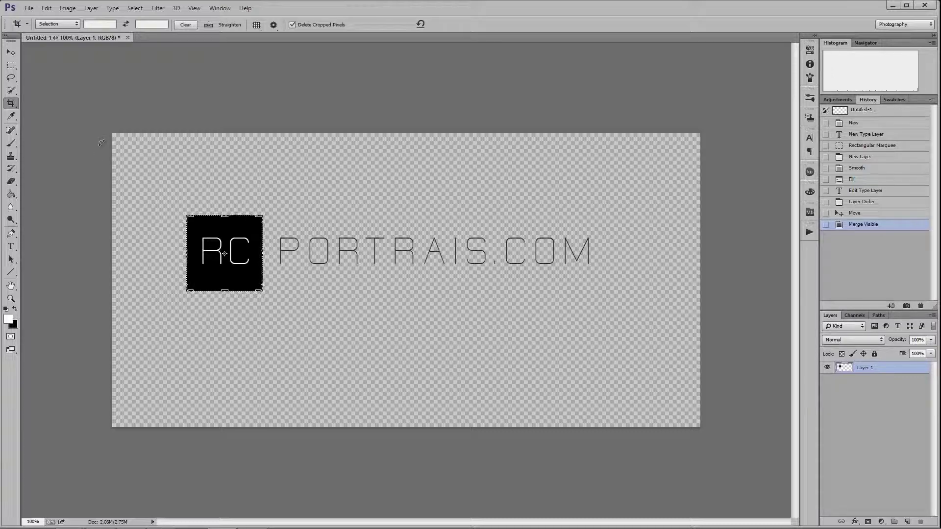
key(Escape)
drag(406, 136, 406, 170)
drag(112, 285, 113, 285)
drag(404, 348, 404, 348)
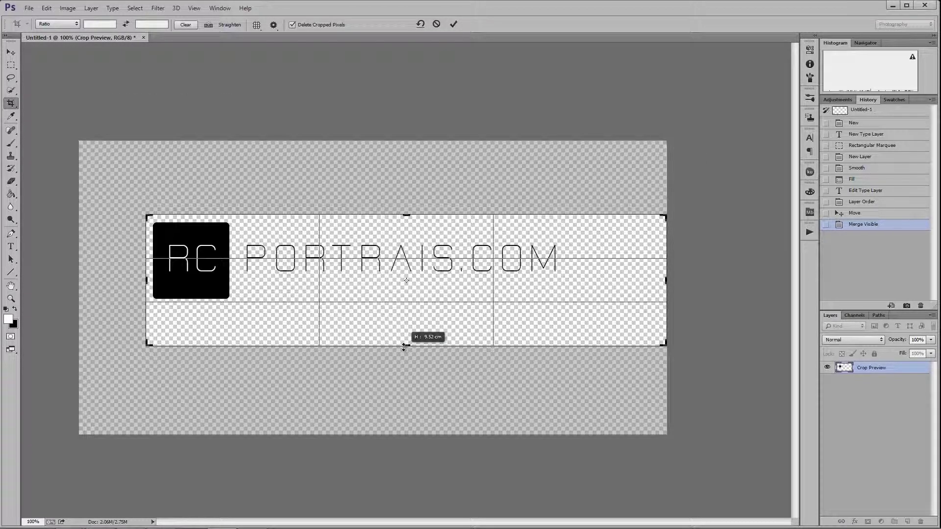
drag(404, 348, 405, 330)
drag(672, 282, 617, 276)
key(Return)
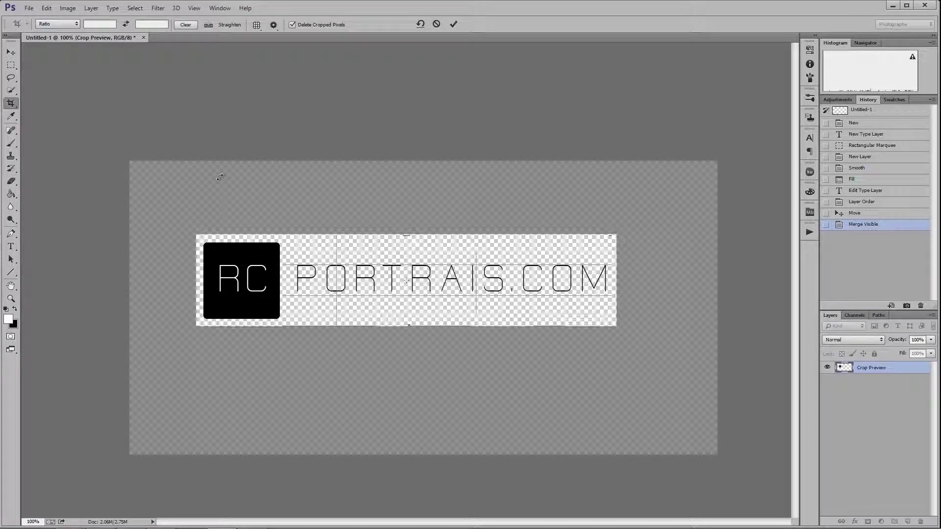
click(31, 9)
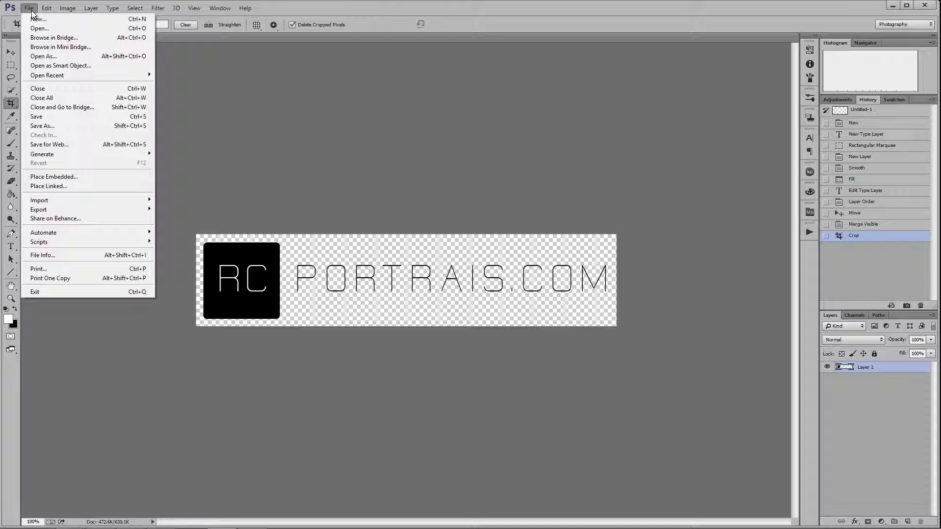
mouse_move(49, 11)
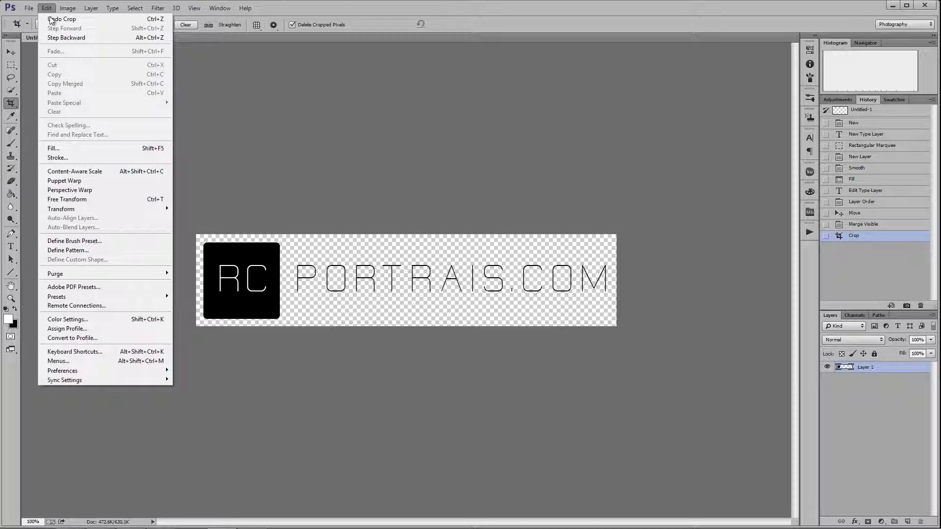
click(87, 243)
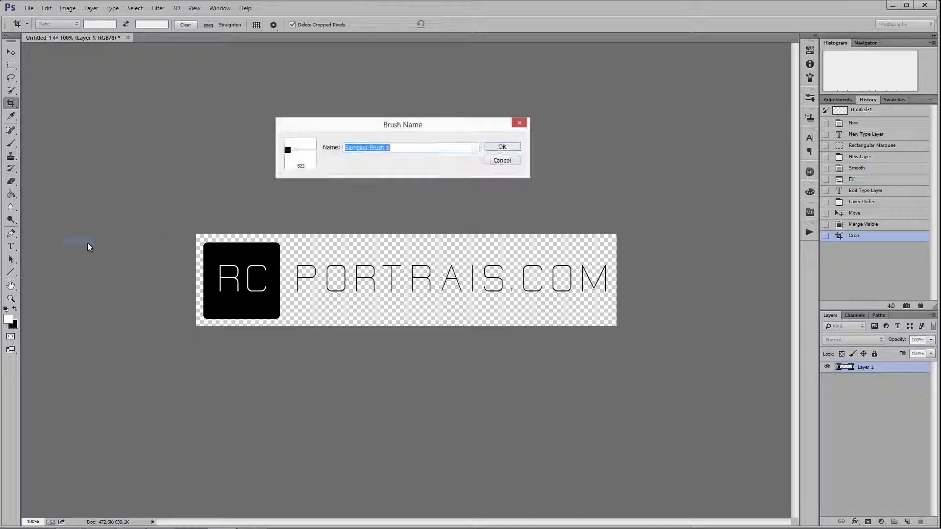
text(watermark)
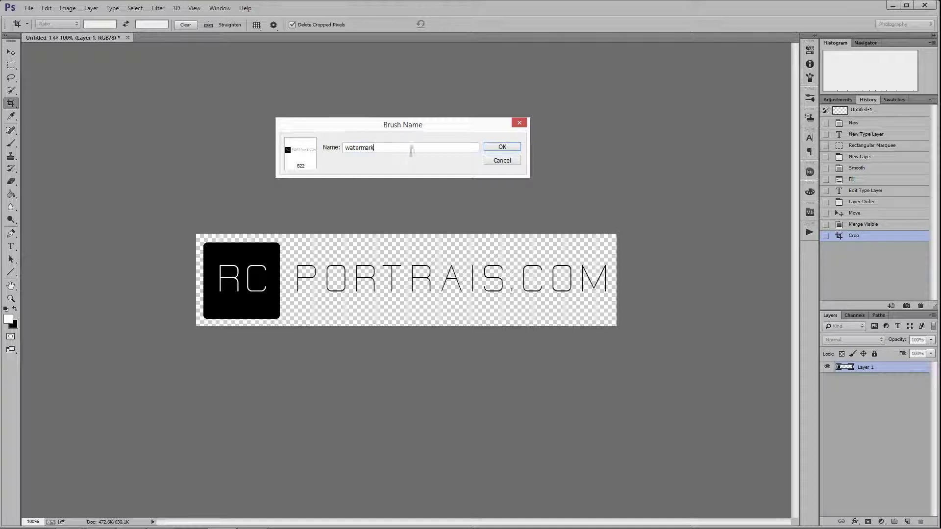
click(500, 162)
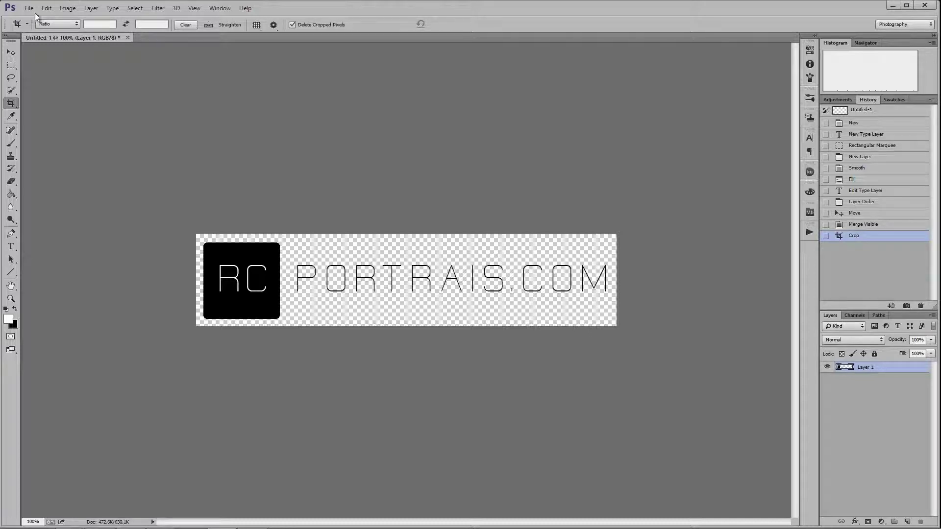
Step: Activate the Brush tool and choose the last 1454 px logo brush among the saved presets
click(12, 143)
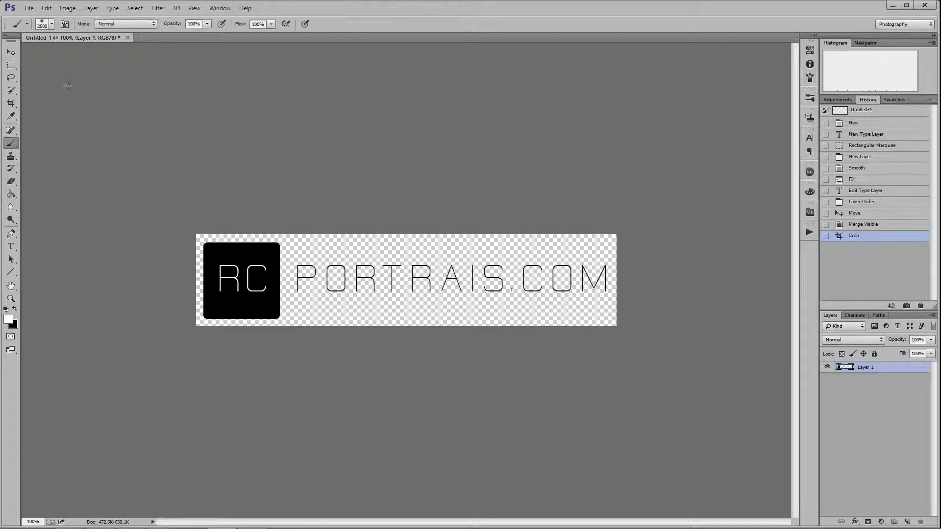
click(51, 24)
drag(114, 107, 112, 152)
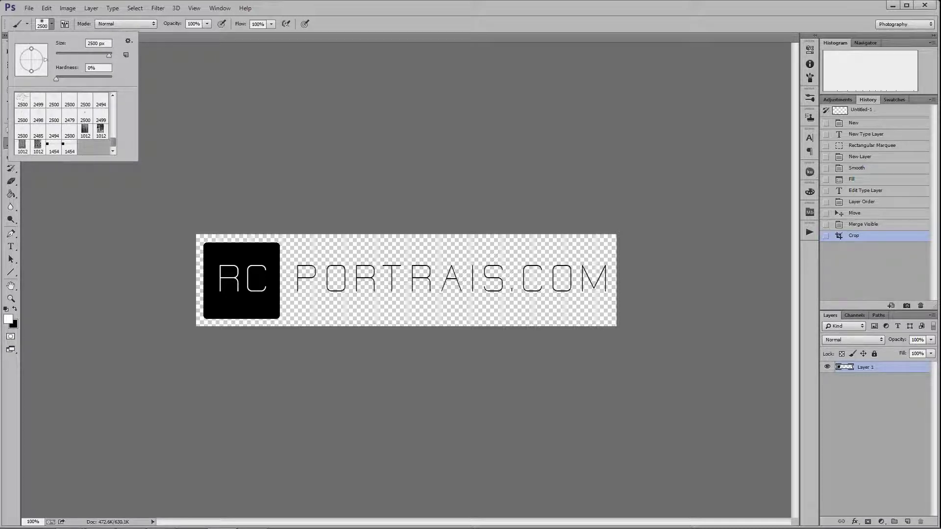
click(69, 148)
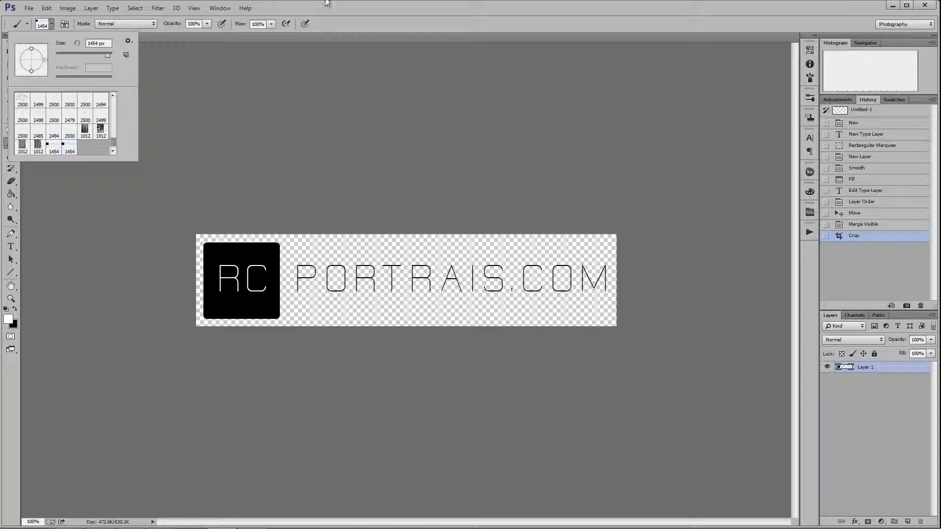
click(386, 4)
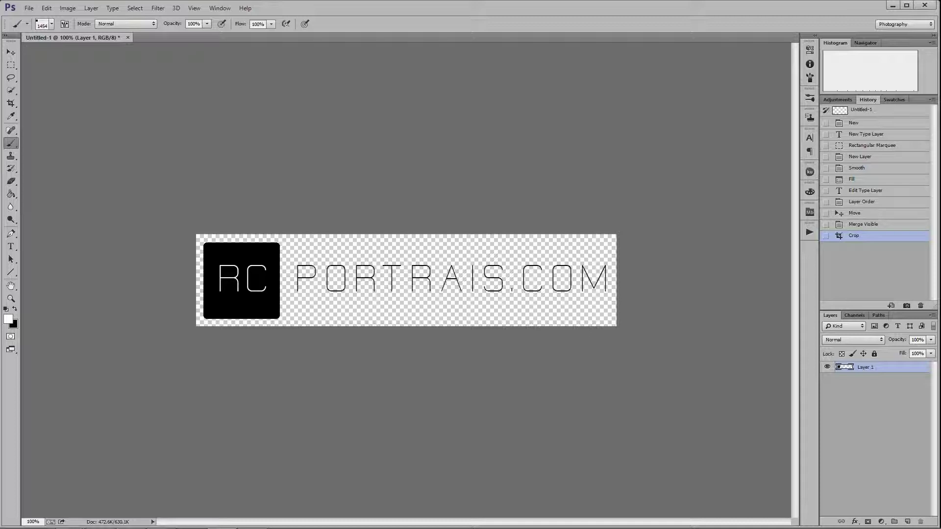
Step: Try smaller and larger sizes for the logo brush and settle on 800 px
key(bracketleft)
key(bracketleft)
key(bracketleft)
key(bracketleft)
key(bracketright)
key(bracketright)
key(bracketright)
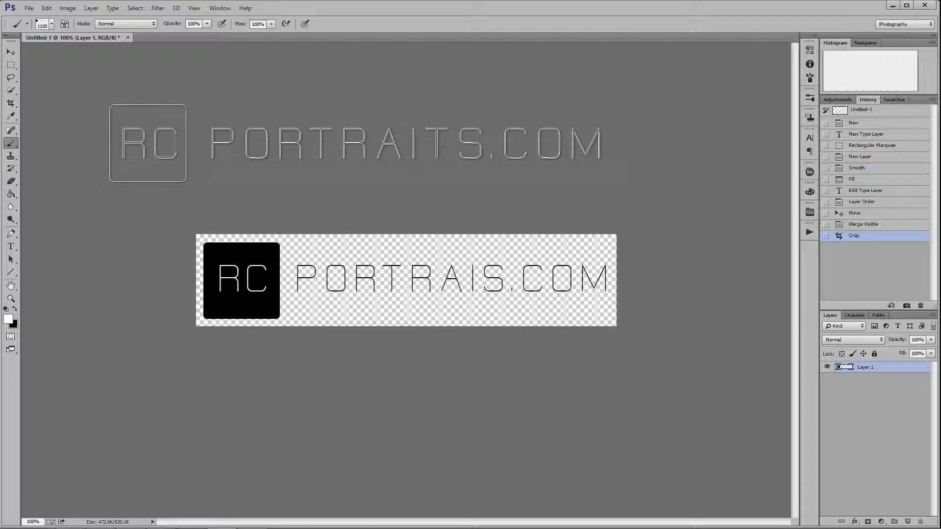
key(bracketleft)
key(bracketleft)
key(bracketleft)
key(bracketleft)
key(bracketleft)
key(bracketleft)
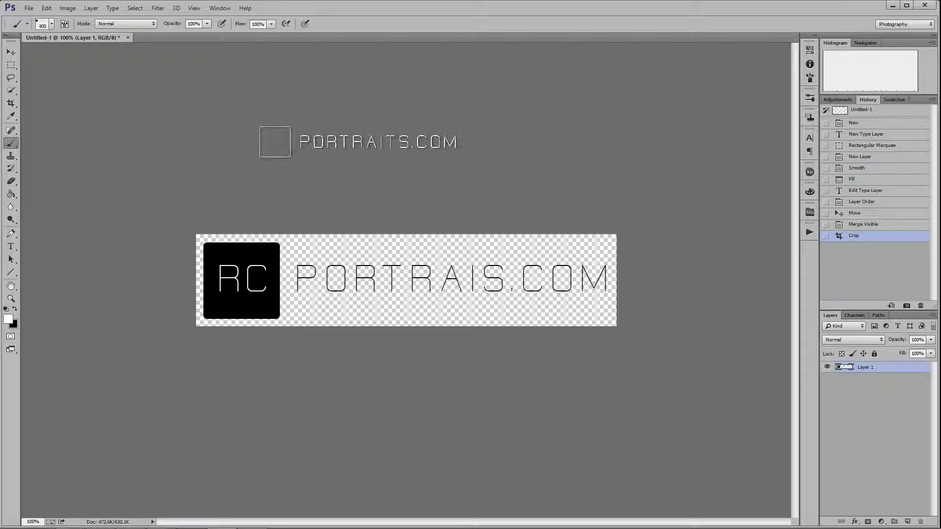
key(bracketright)
key(bracketright)
key(bracketright)
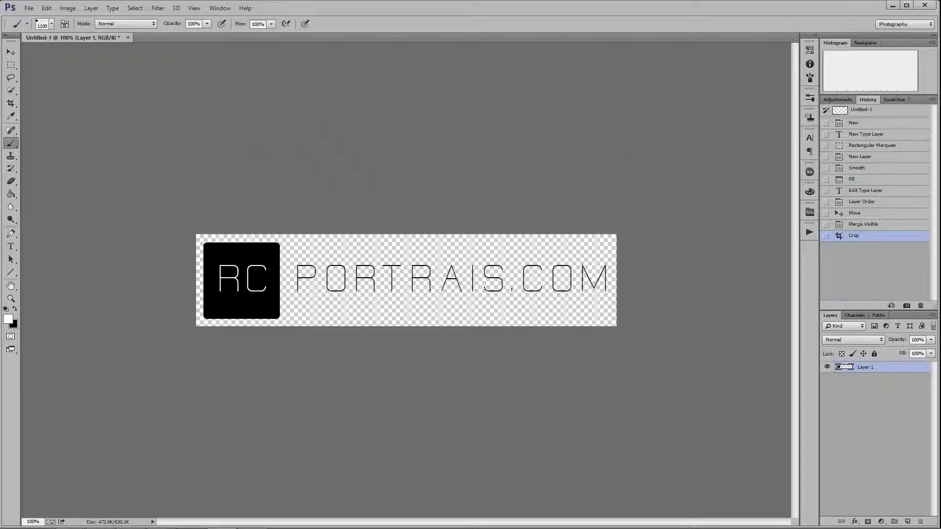
key(bracketleft)
Step: Open the photo _DSC0937.jpg and add a new empty layer above its background
click(28, 8)
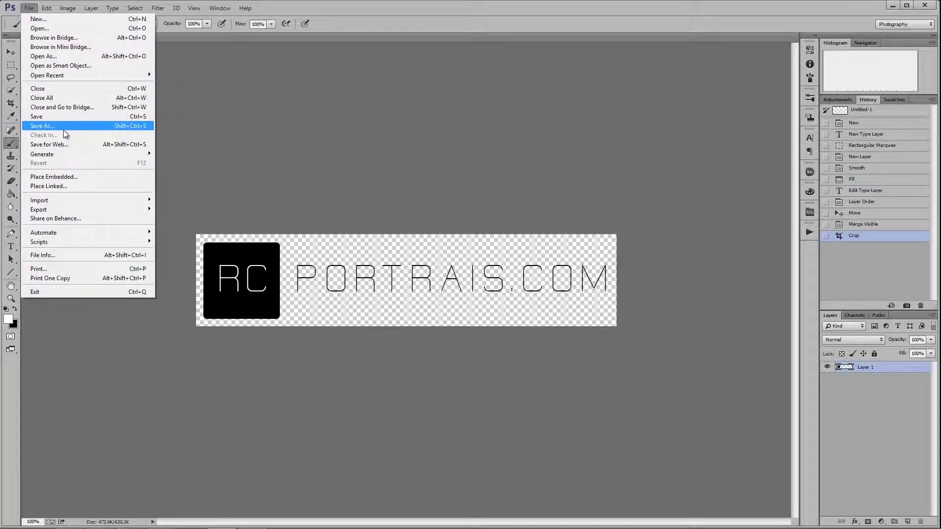
click(63, 29)
double_click(184, 82)
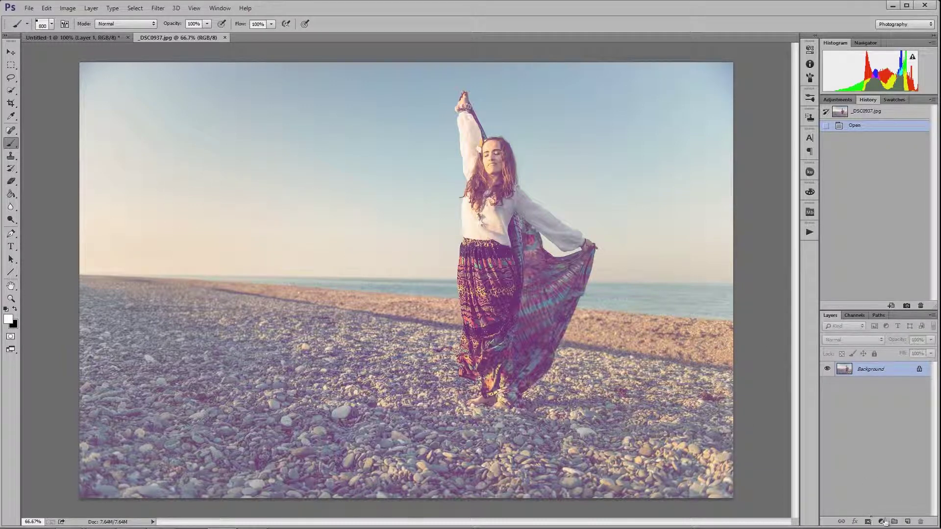
click(908, 522)
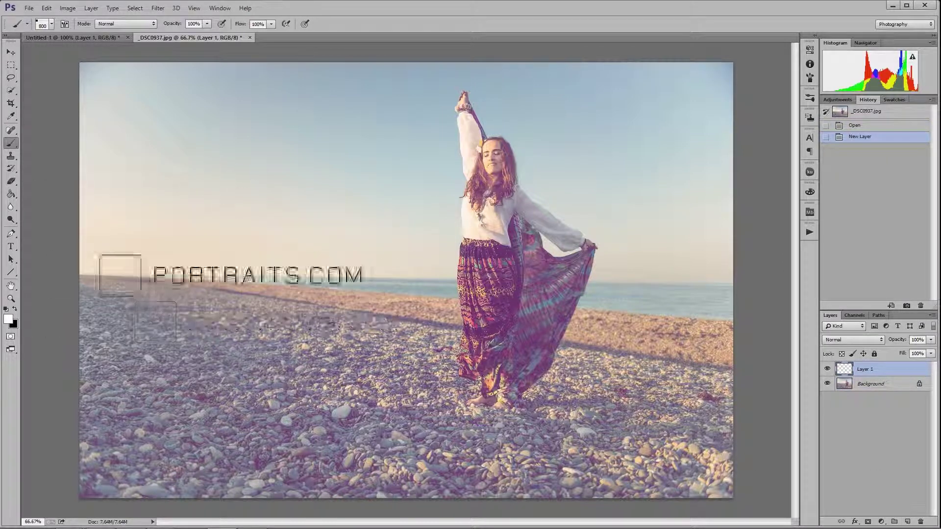
Step: Reduce the logo brush to 500 px and stamp the white watermark once in the photo's lower-left corner on Layer 1
key(bracketleft)
key(bracketleft)
key(bracketleft)
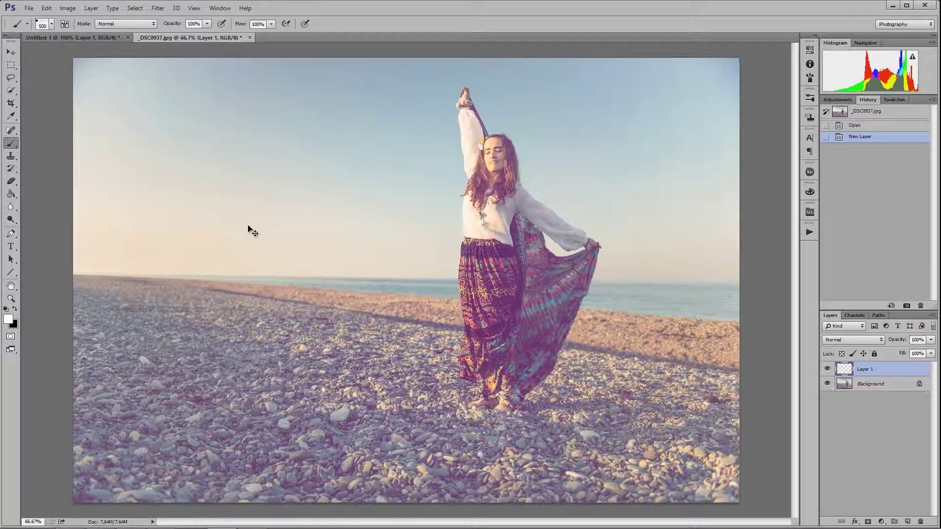
key(ctrl+plus)
drag(248, 226, 346, 156)
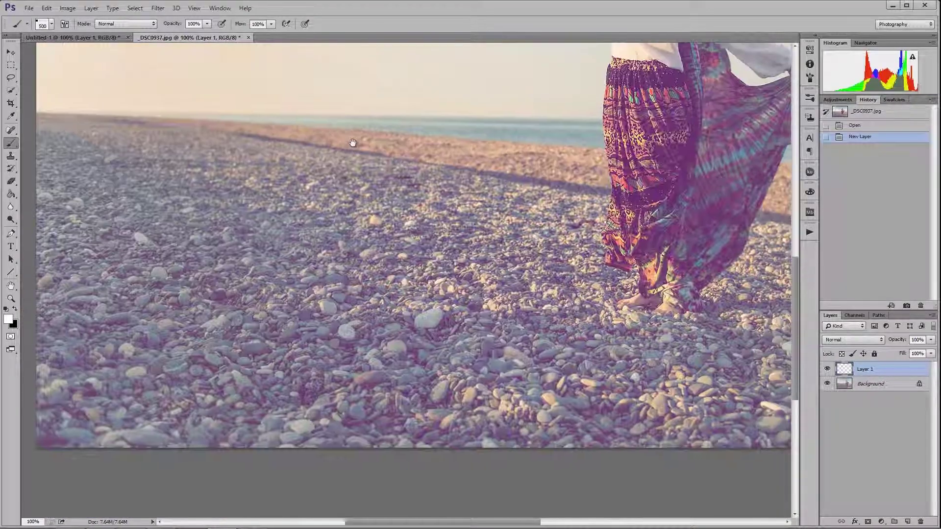
drag(293, 259, 250, 236)
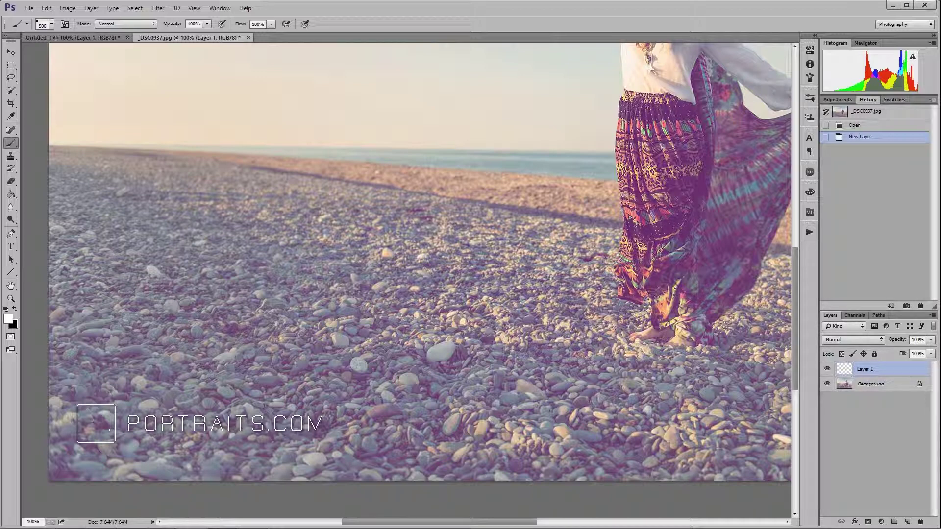
click(199, 424)
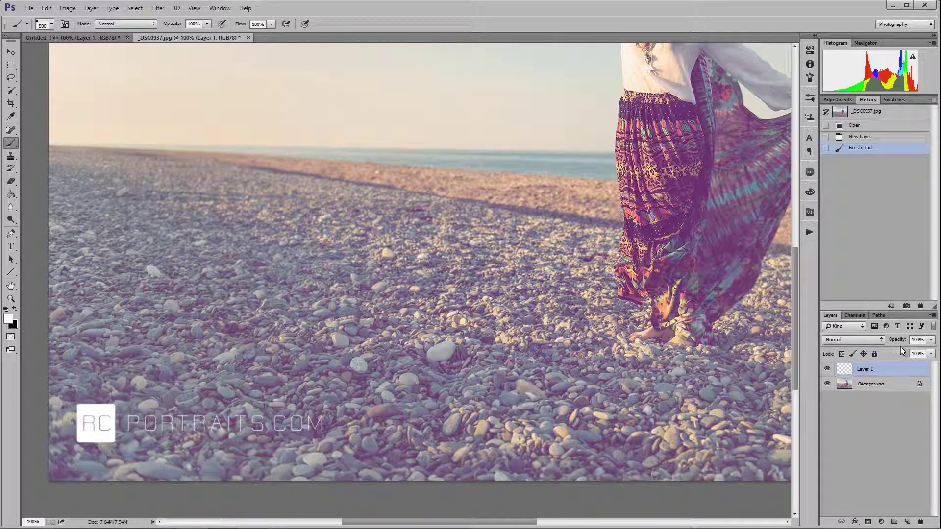
Step: Lower the opacity of the watermark on Layer 1 to 55% and fit the whole photo in view
click(931, 340)
drag(930, 352, 909, 353)
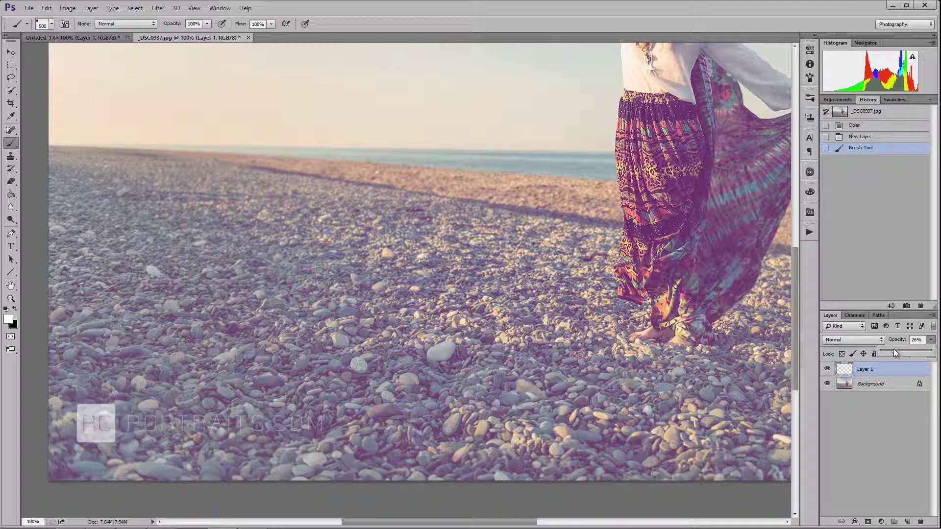
mouse_move(895, 351)
mouse_down()
mouse_move(924, 360)
mouse_move(908, 355)
mouse_up()
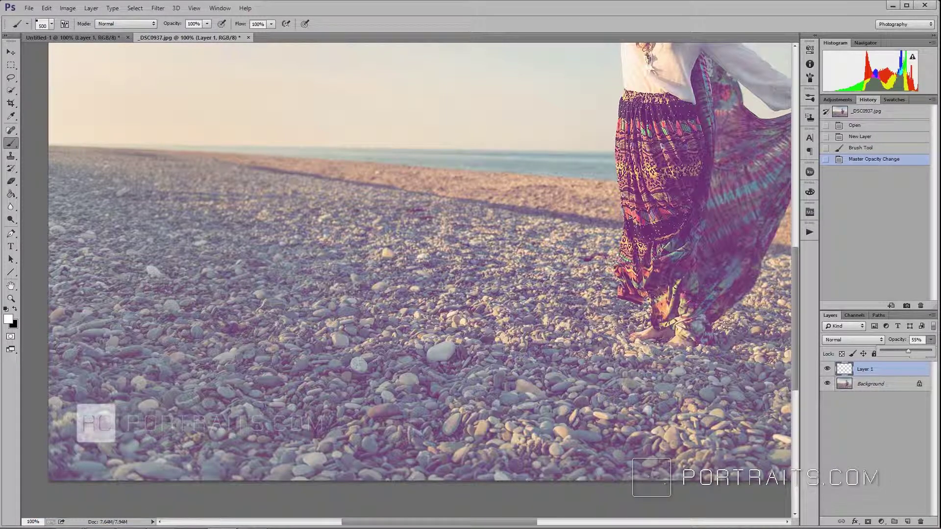
click(868, 428)
key(ctrl+0)
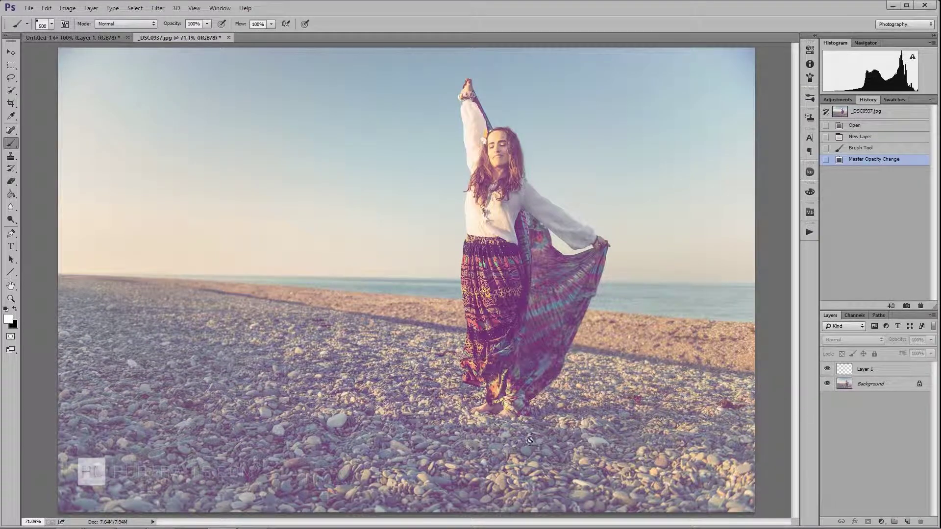